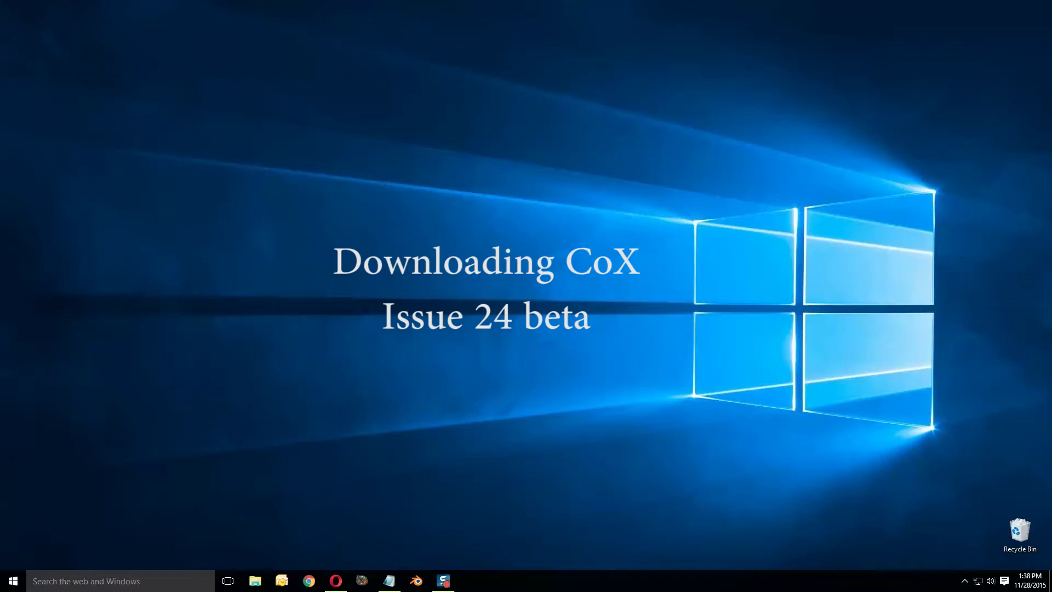
# - Restore the Opera window showing savecoh.com from the taskbar
pyautogui.click(336, 581)
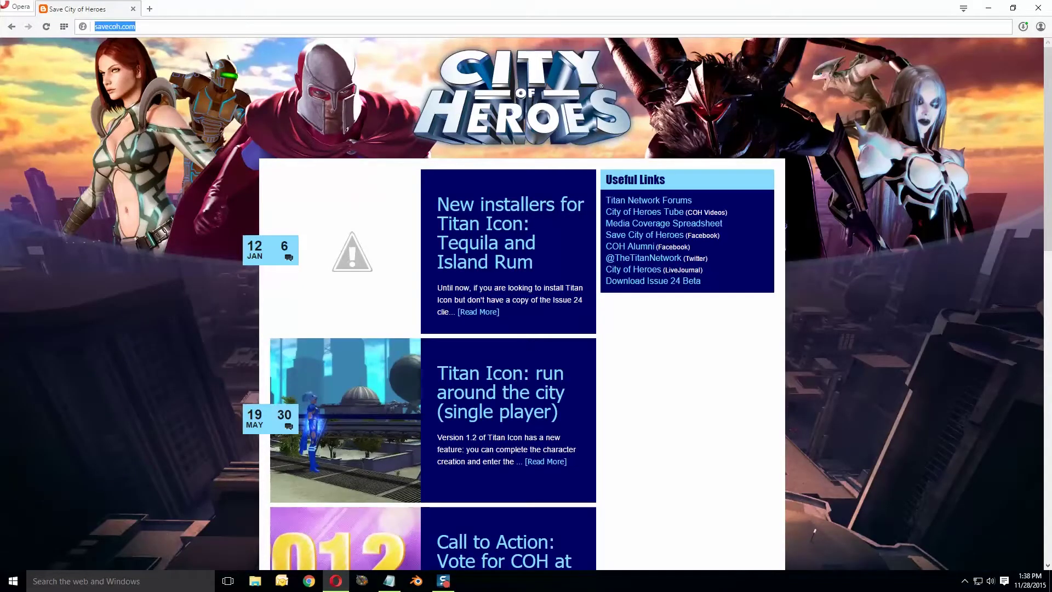
# - Go to savecoh.com, open Download Issue 24 Beta, and scroll down to the Patchers list
pyautogui.write('savecoh.com')
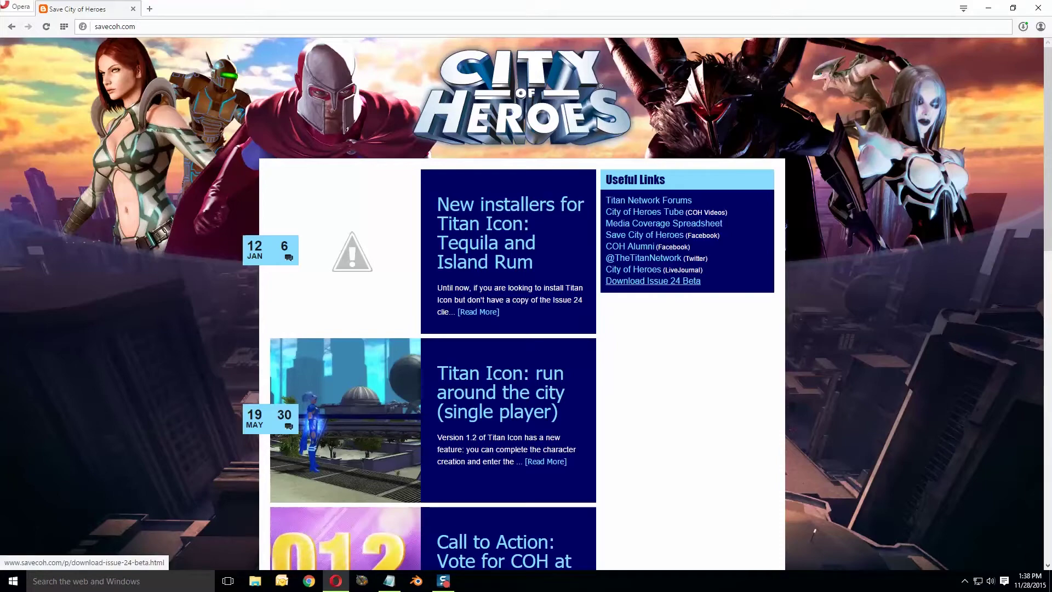
pyautogui.click(653, 280)
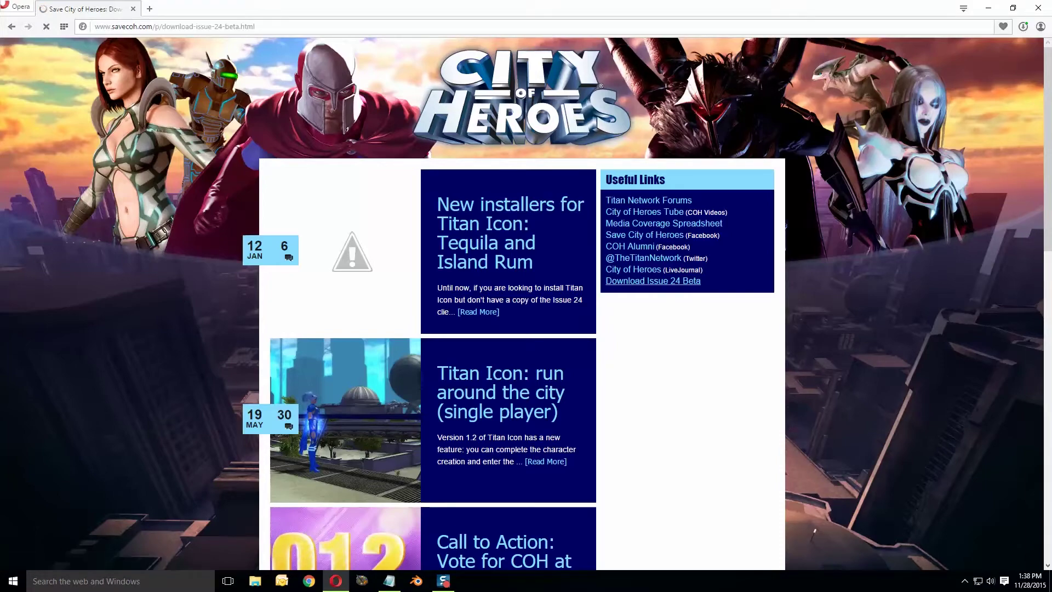
pyautogui.scroll(-3, 652, 281)
pyautogui.scroll(-4, 652, 281)
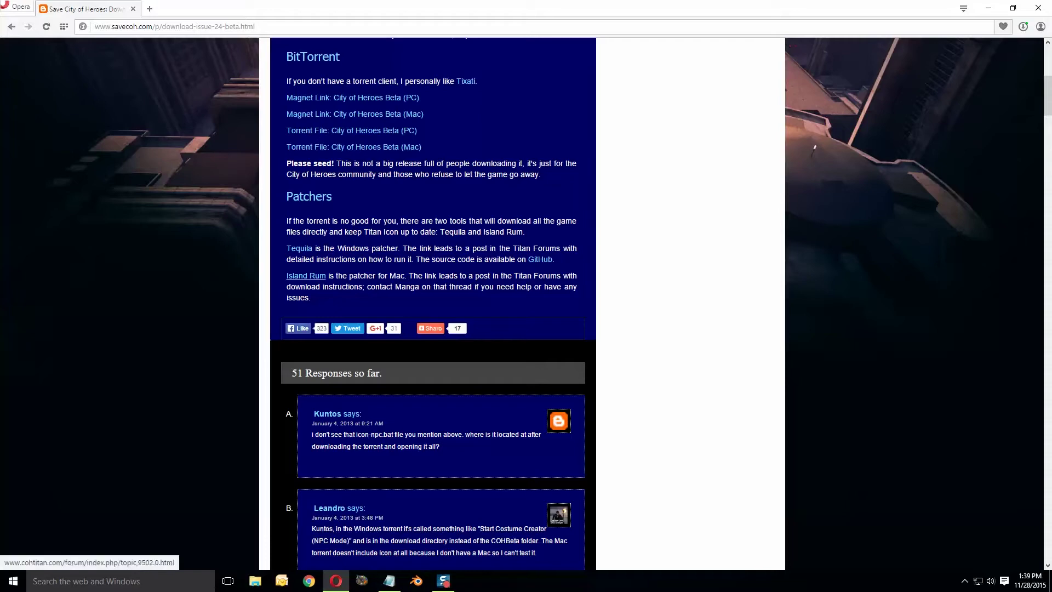
# - Look over the Island Rum forum topic, then close it
pyautogui.click(306, 276)
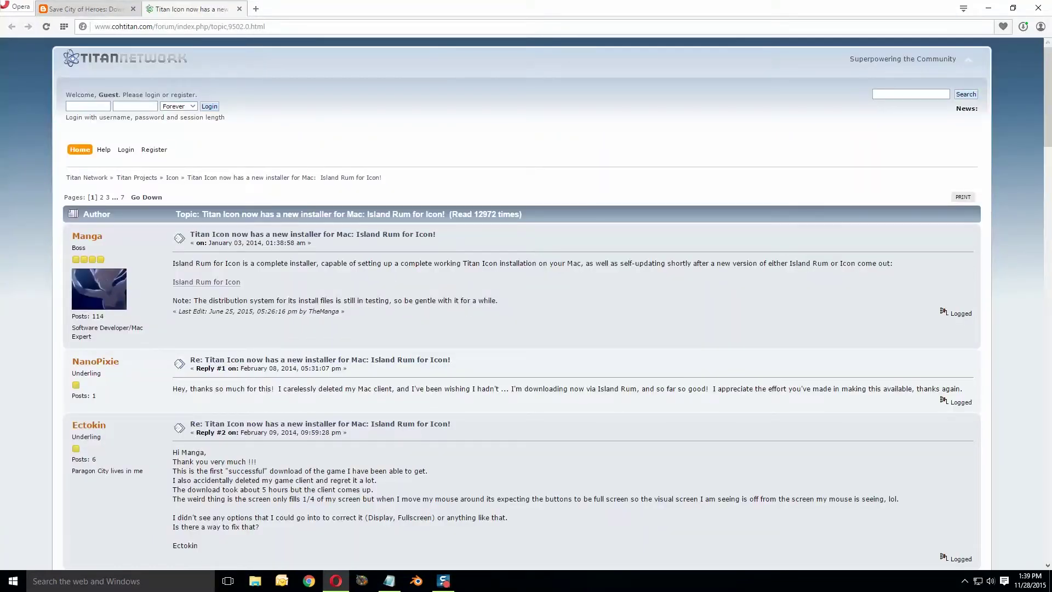
pyautogui.scroll(-10, 526, 301)
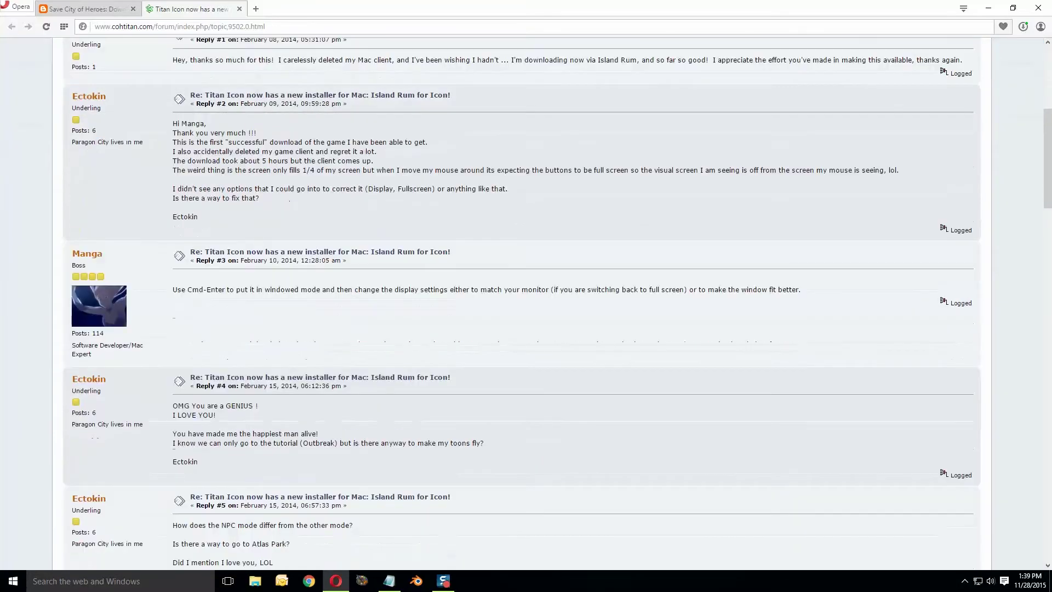
pyautogui.scroll(10, 526, 301)
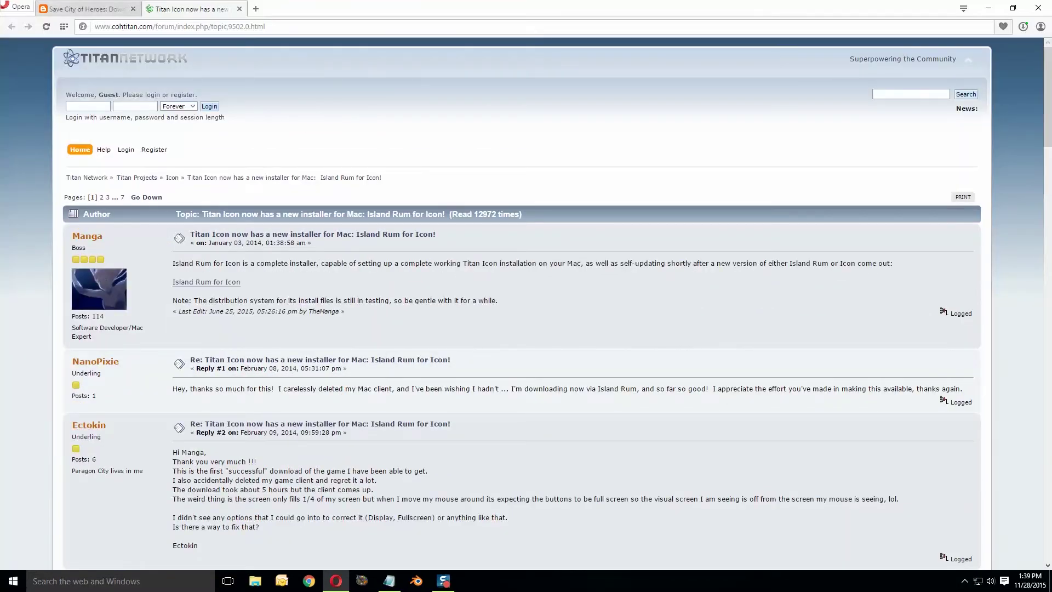
pyautogui.click(240, 9)
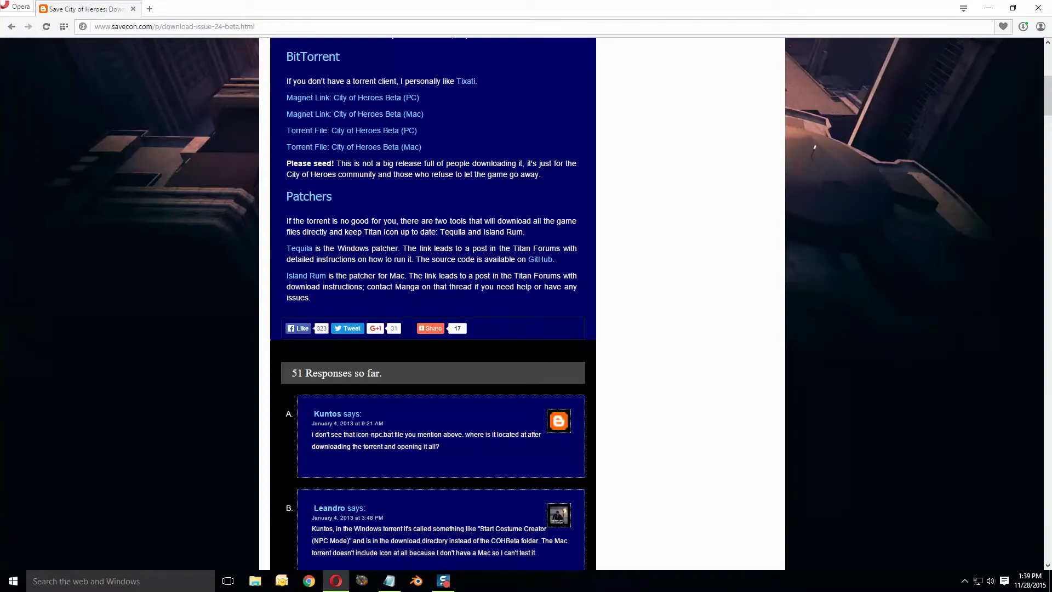
# - Download tequila.exe from the Tequila installer post's patch link and minimise Opera
pyautogui.click(299, 248)
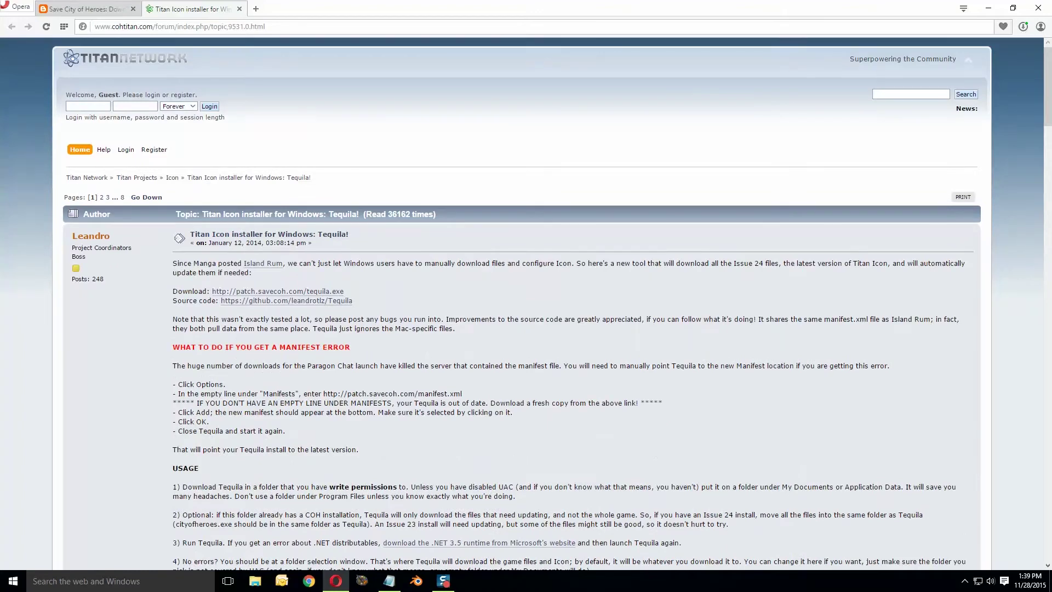
pyautogui.scroll(-2, 526, 302)
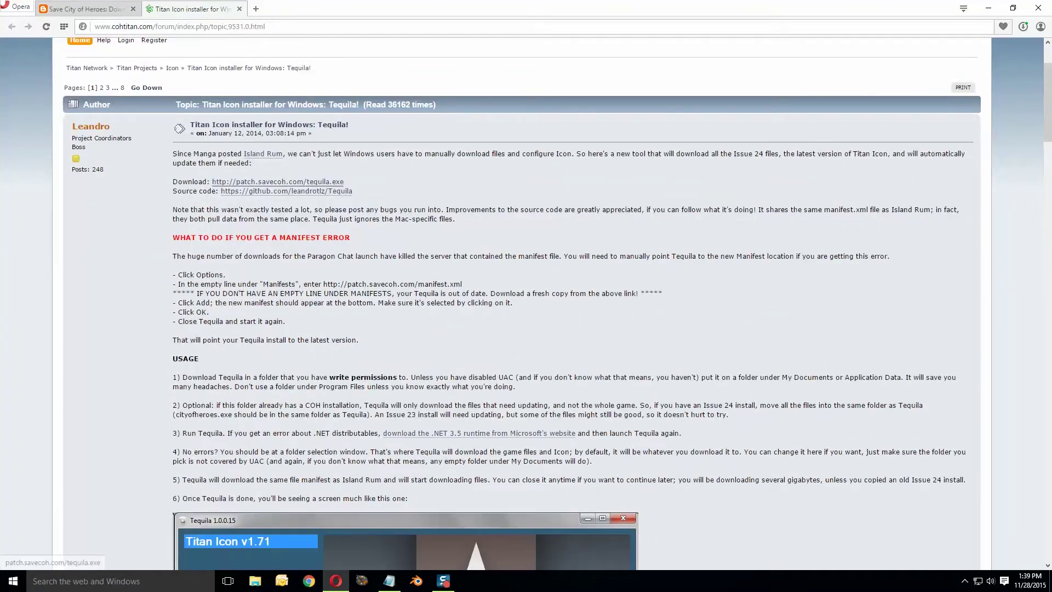
pyautogui.moveTo(172, 182); pyautogui.dragTo(344, 181)
pyautogui.click(335, 183)
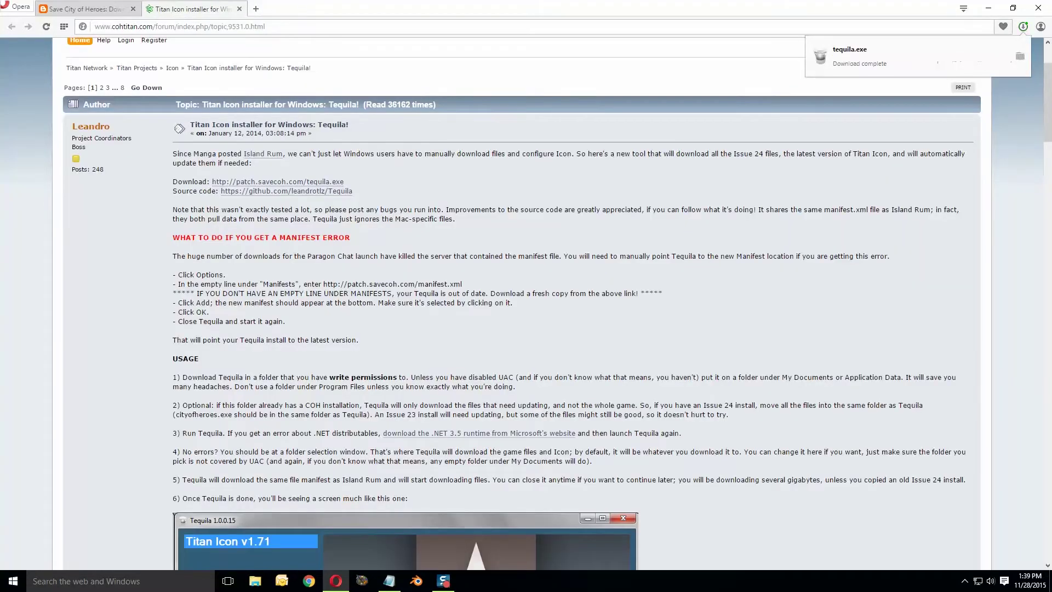
pyautogui.click(988, 8)
# - Copy tequila.exe from the Downloads folder in File Explorer
pyautogui.click(255, 580)
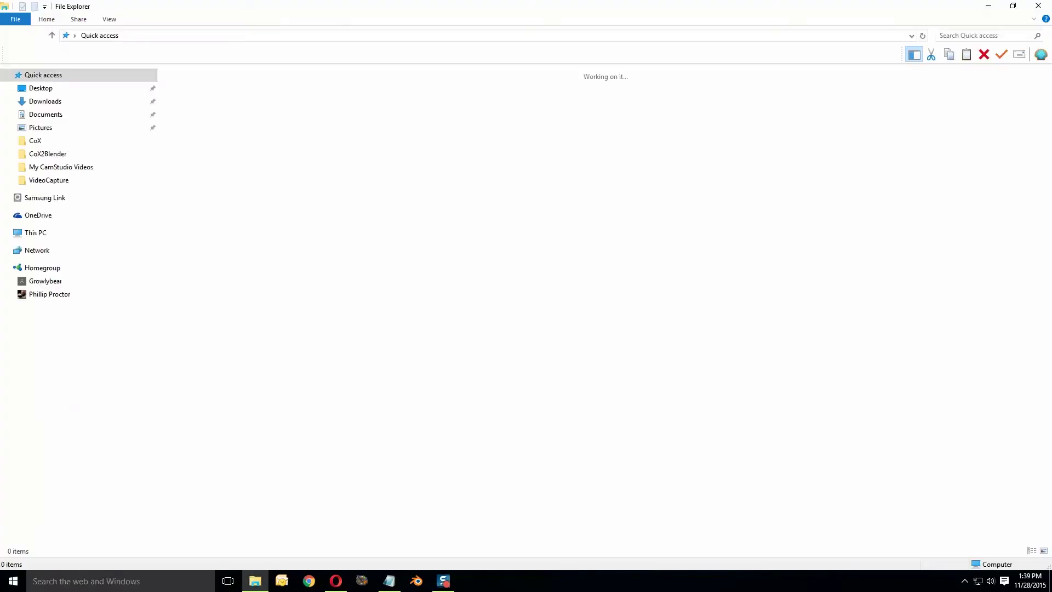
pyautogui.click(45, 101)
pyautogui.click(194, 73)
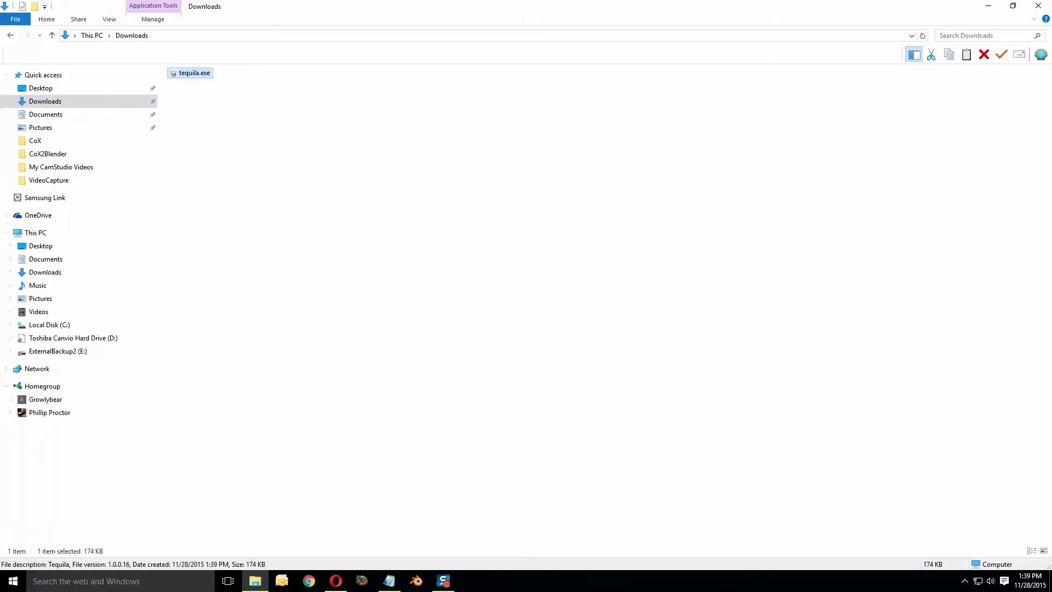
pyautogui.rightClick(195, 74)
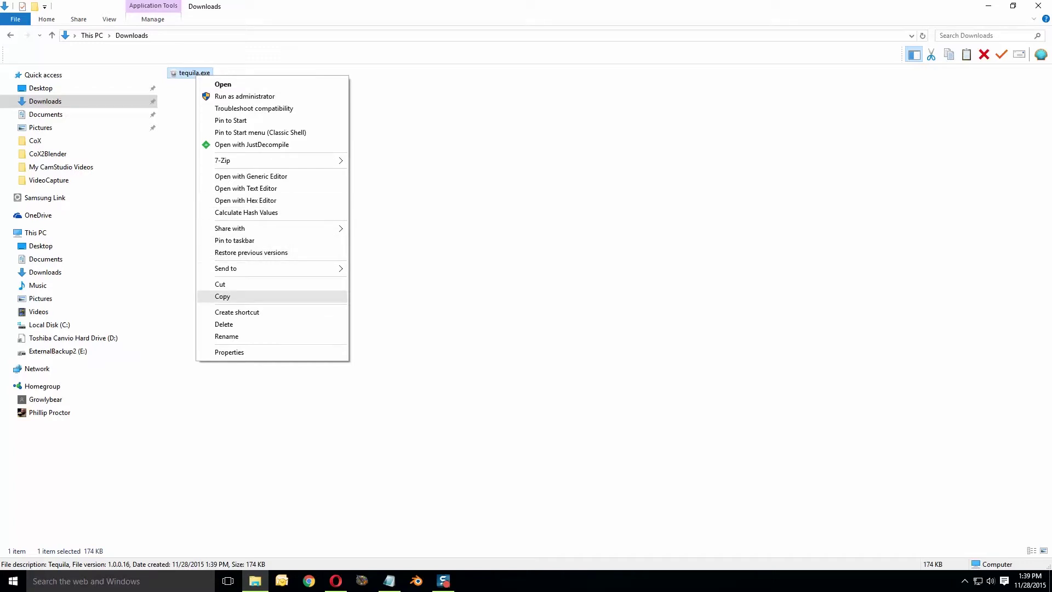
pyautogui.click(222, 296)
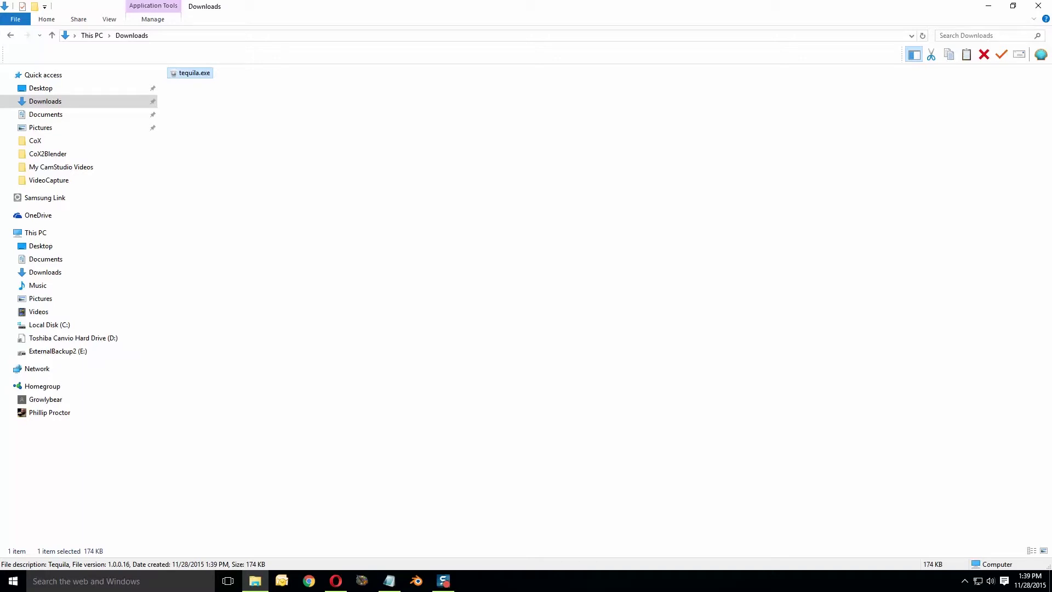
# - Paste tequila.exe into the CoX folder on ExternalBackup2 (E:)
pyautogui.click(57, 351)
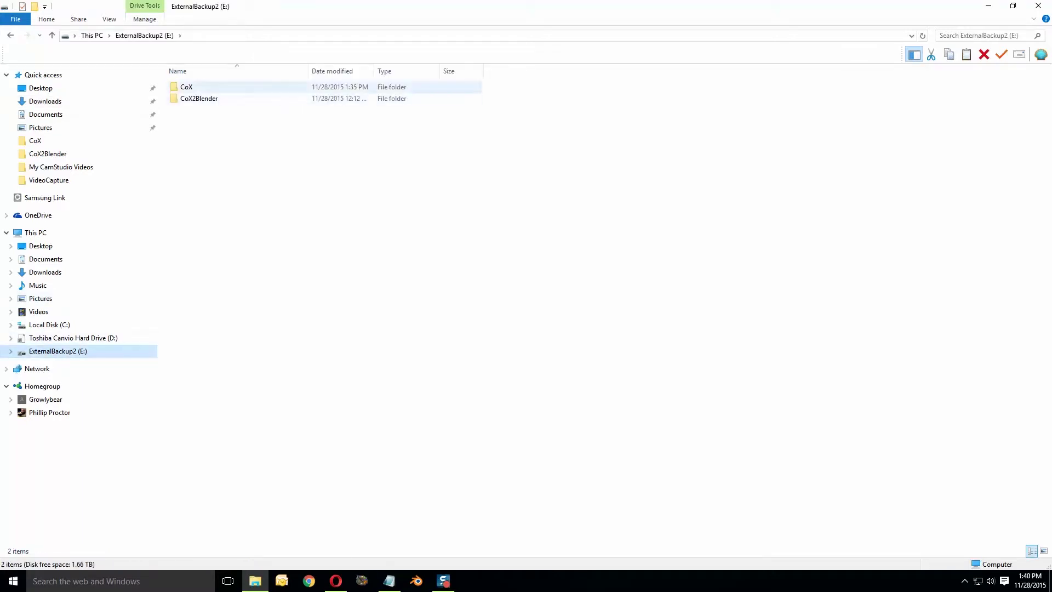
pyautogui.doubleClick(186, 87)
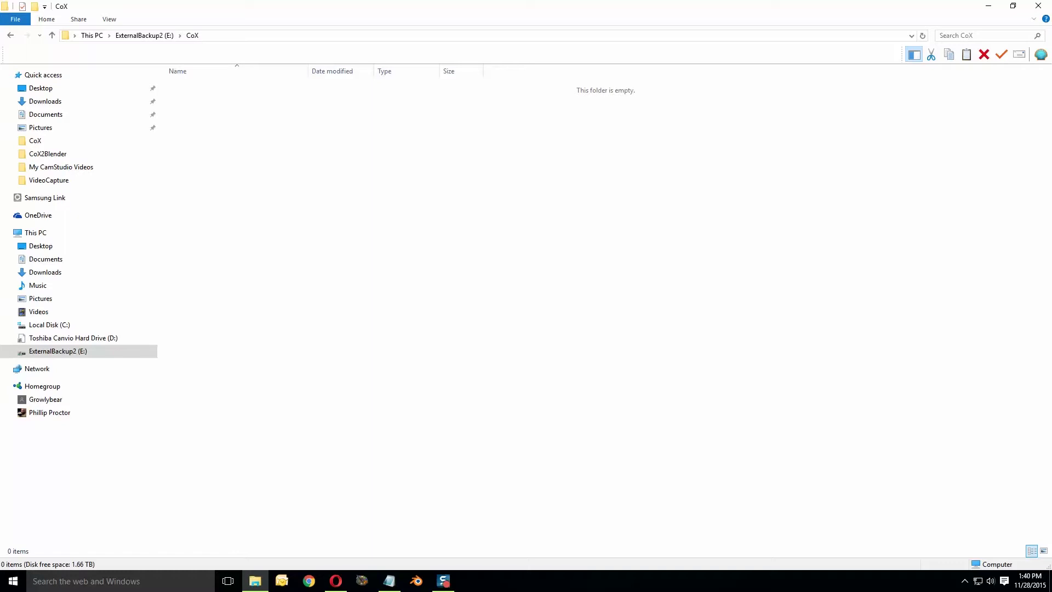
pyautogui.rightClick(229, 108)
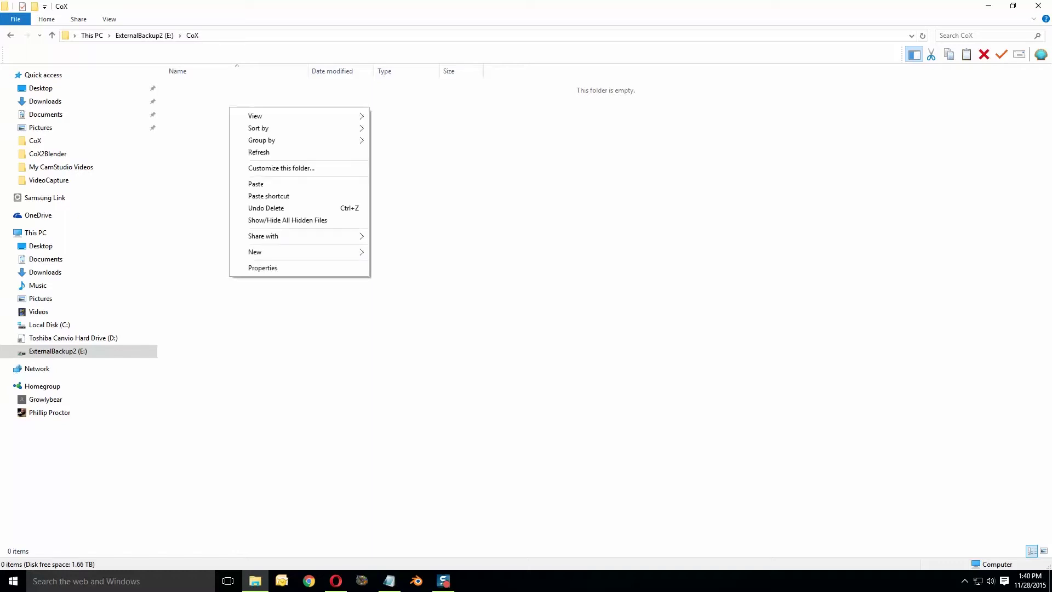
pyautogui.click(256, 184)
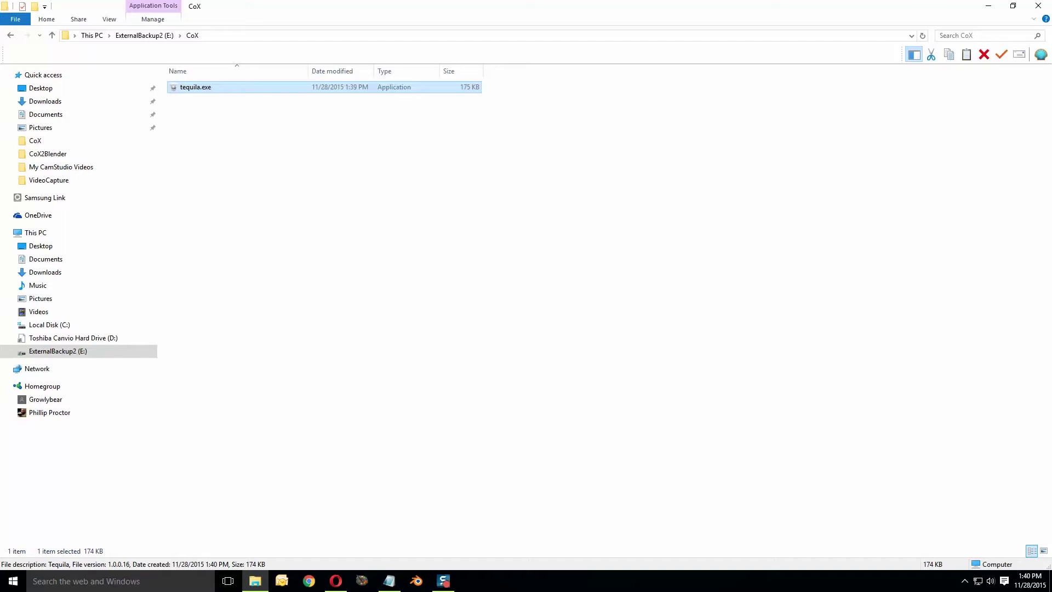
# - Run tequila.exe past the security warning and confirm CoX as the install folder
pyautogui.press('Return')
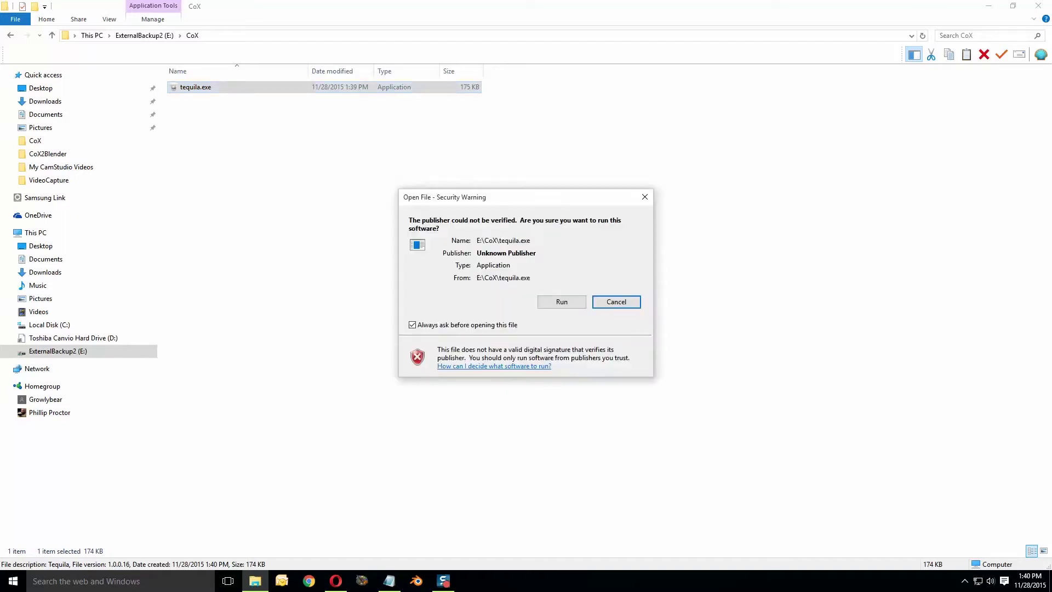
pyautogui.press('Left')
pyautogui.press('Return')
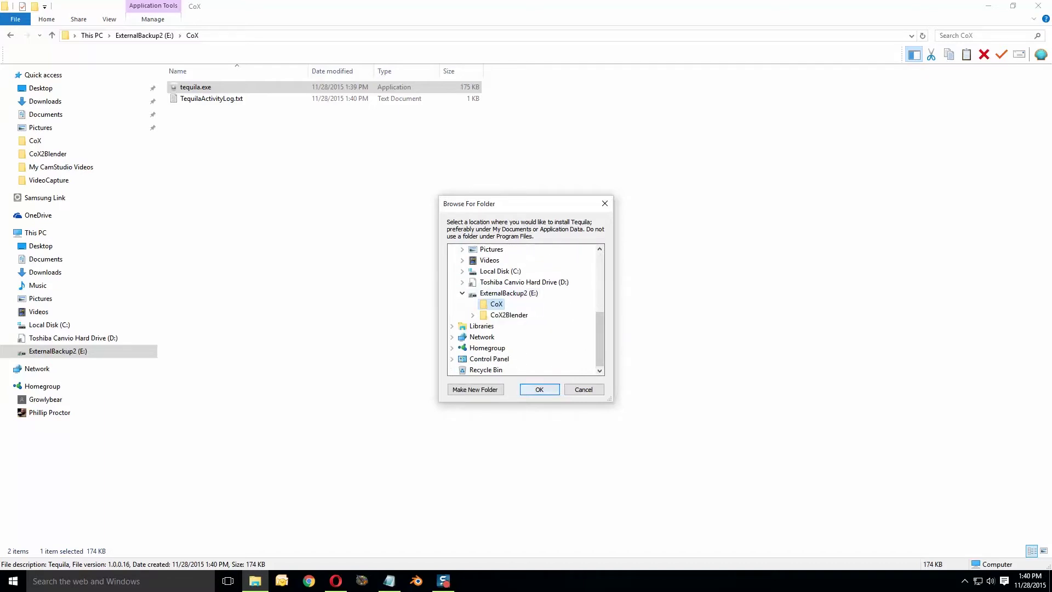
pyautogui.press('Return')
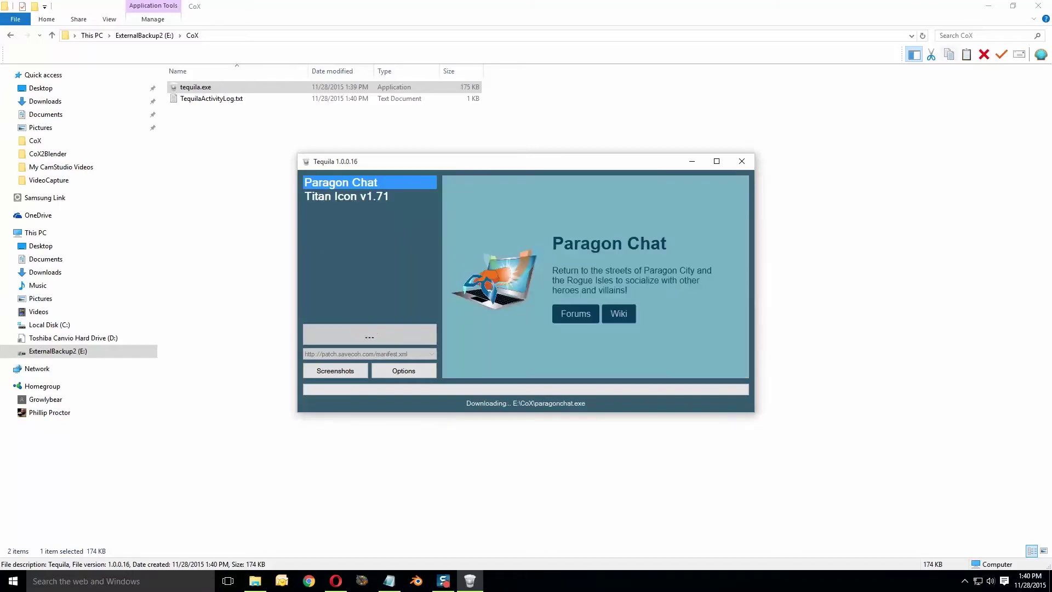
# - Minimise File Explorer and let Tequila's download run until it shows Done
pyautogui.click(988, 6)
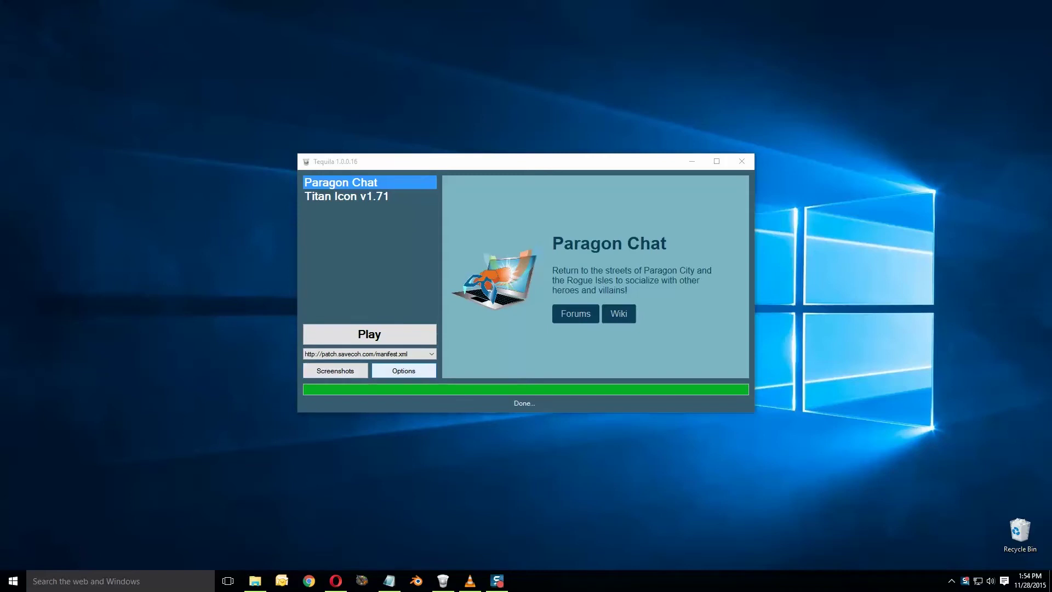
# - Verify the E:\CoX install path in Options and view the Titan Icon and Paragon Chat entries
pyautogui.click(404, 371)
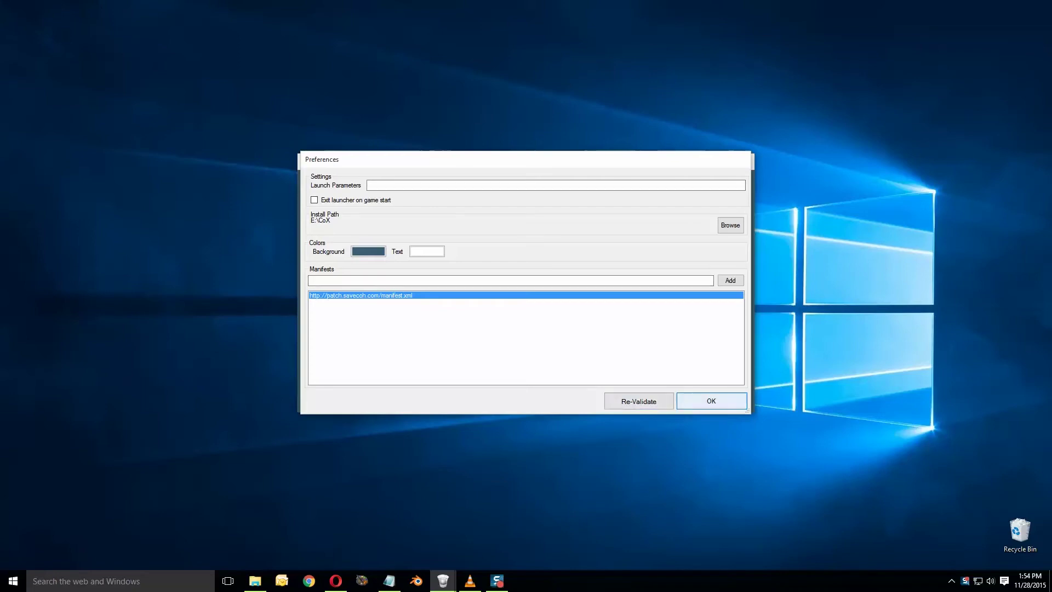
pyautogui.click(711, 400)
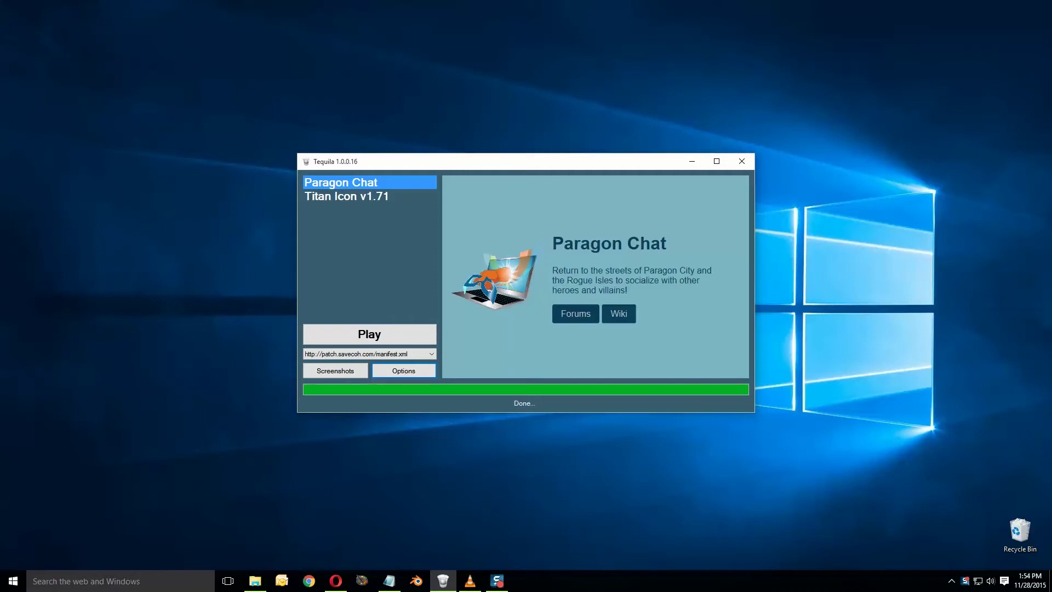
pyautogui.click(346, 196)
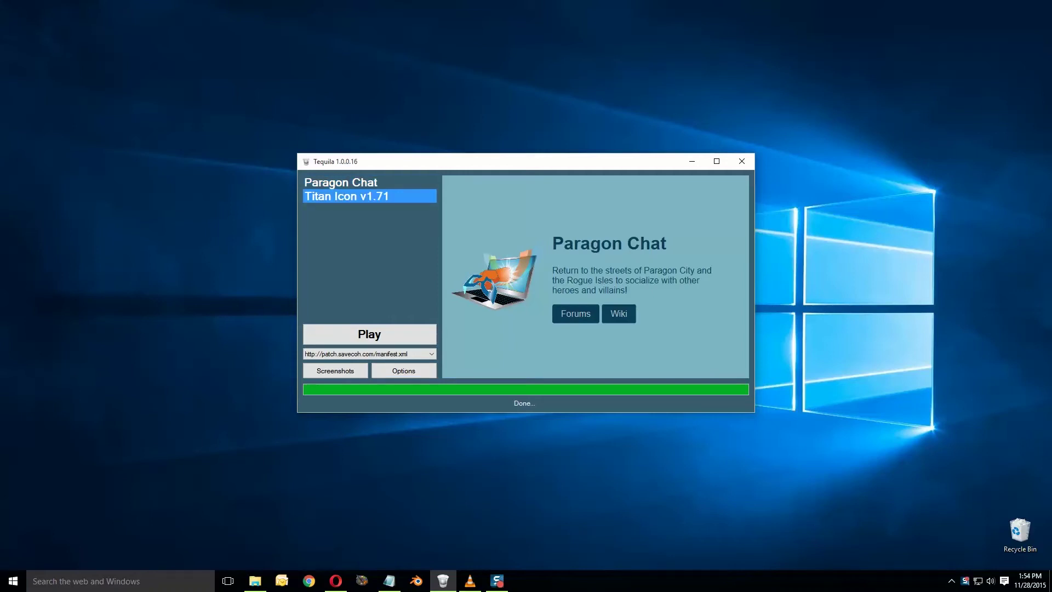
pyautogui.click(340, 182)
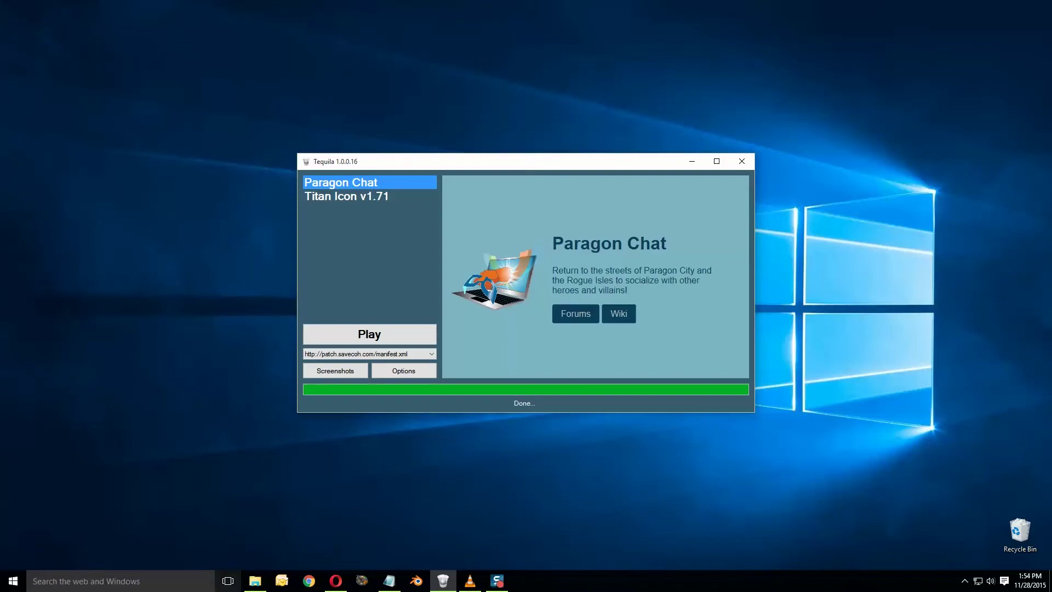
pyautogui.click(256, 581)
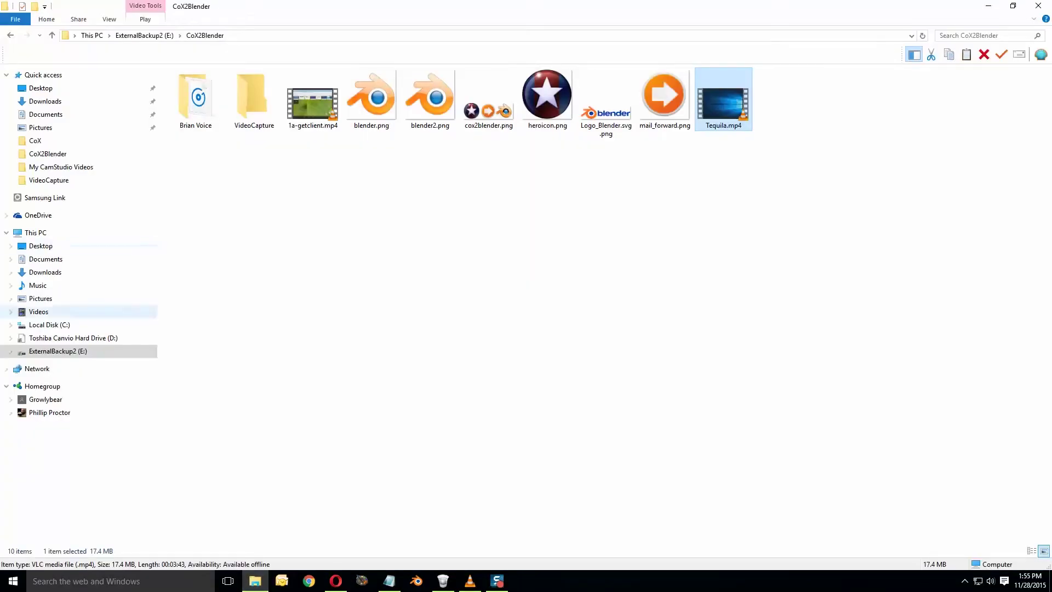
# - Open E:\CoX, launch tequila.exe from it to check it, then close Tequila
pyautogui.click(49, 325)
pyautogui.click(58, 351)
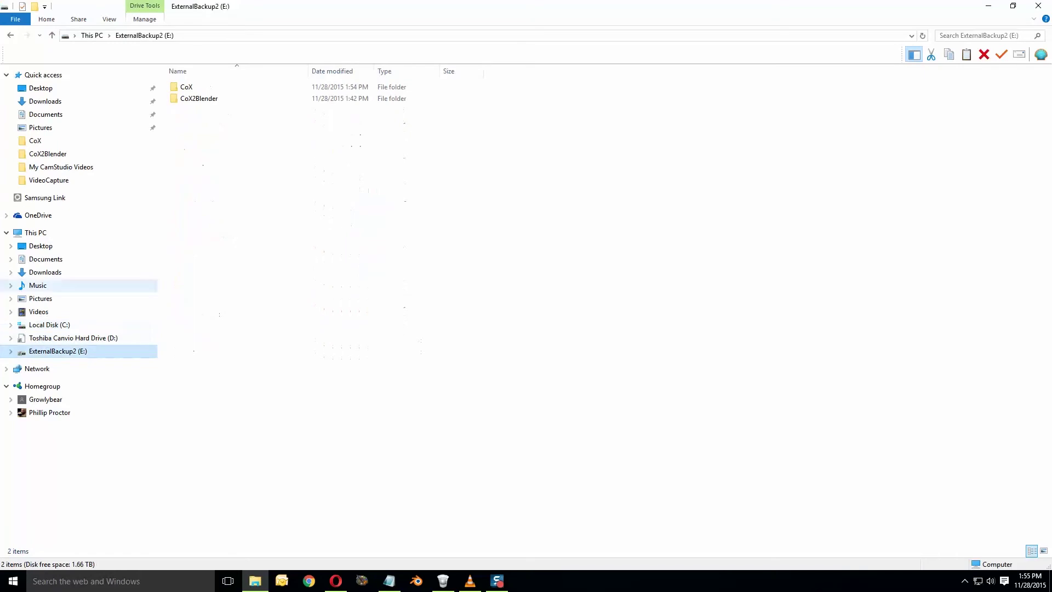
pyautogui.doubleClick(189, 87)
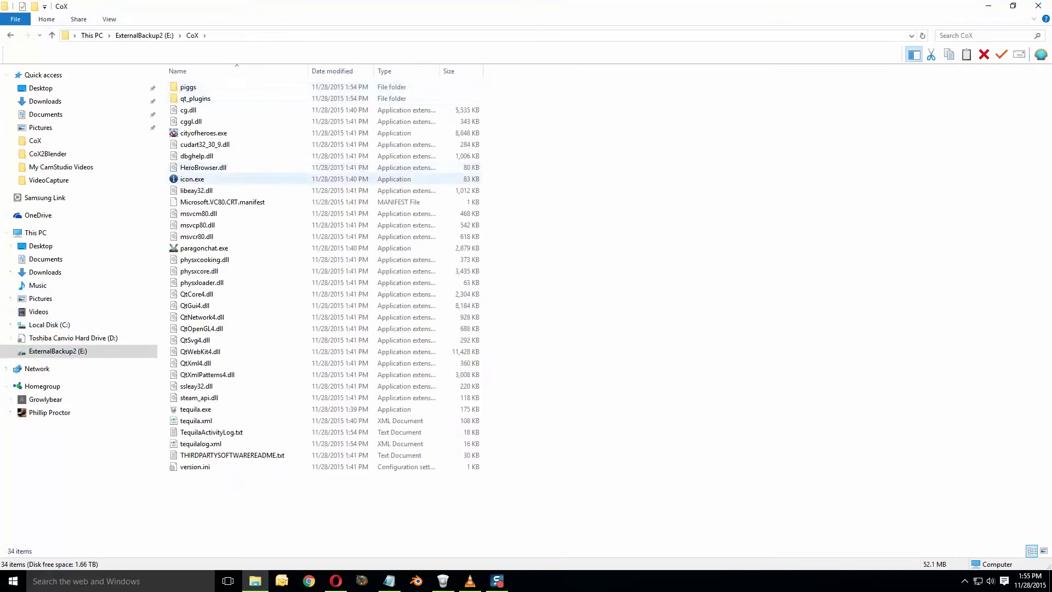
pyautogui.click(195, 409)
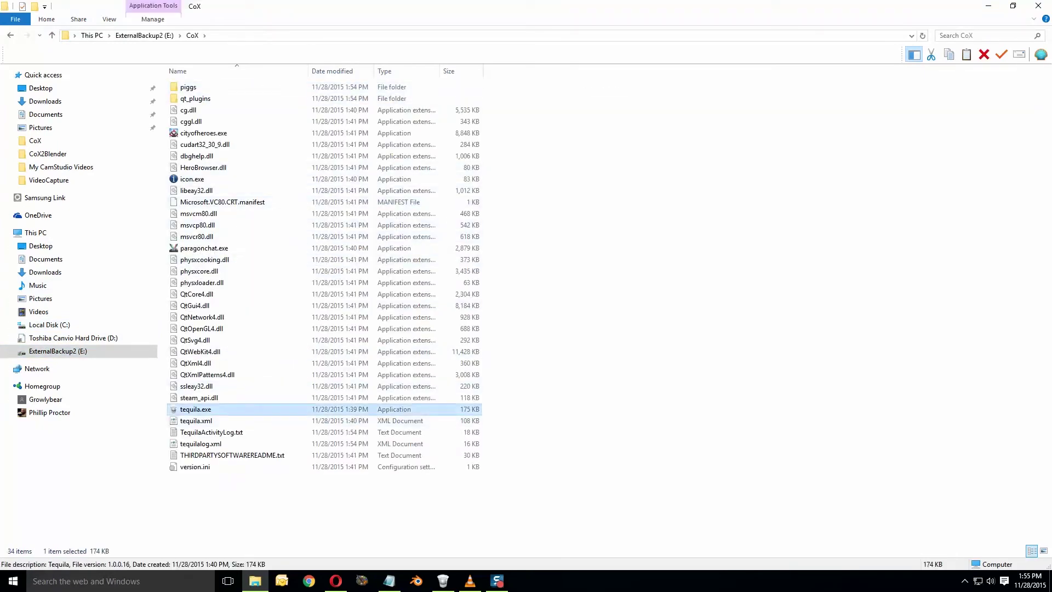
pyautogui.doubleClick(196, 409)
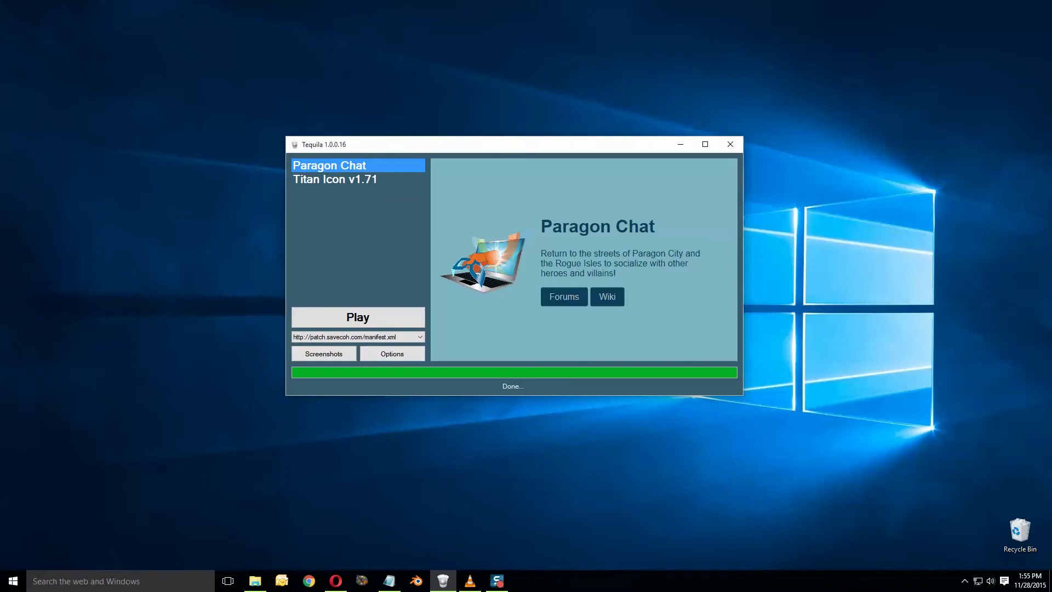
pyautogui.click(730, 144)
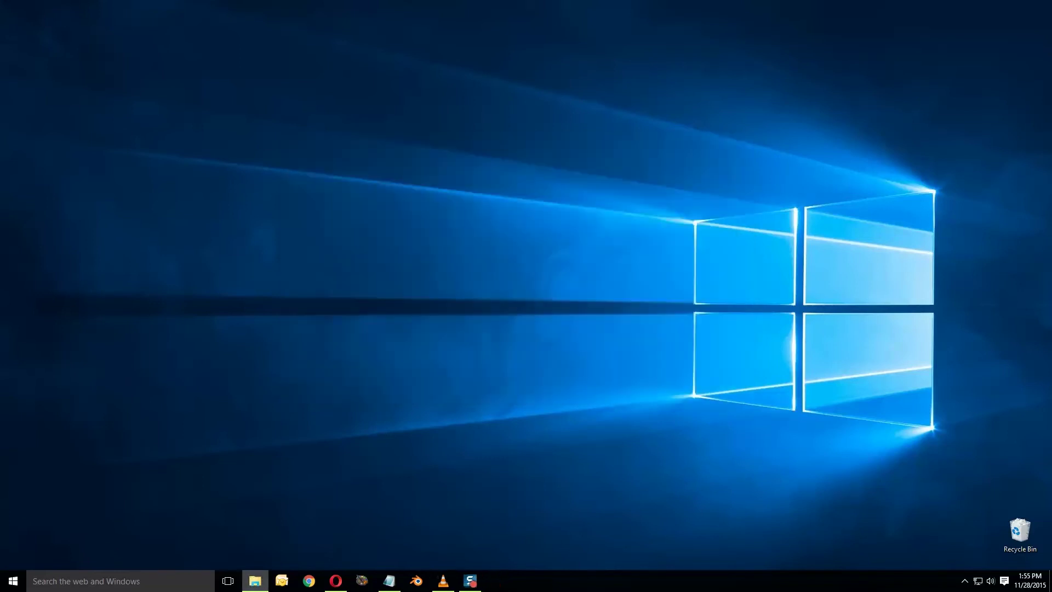
pyautogui.click(255, 581)
# - Send tequila.exe to the desktop as a shortcut and launch Tequila from it
pyautogui.rightClick(202, 410)
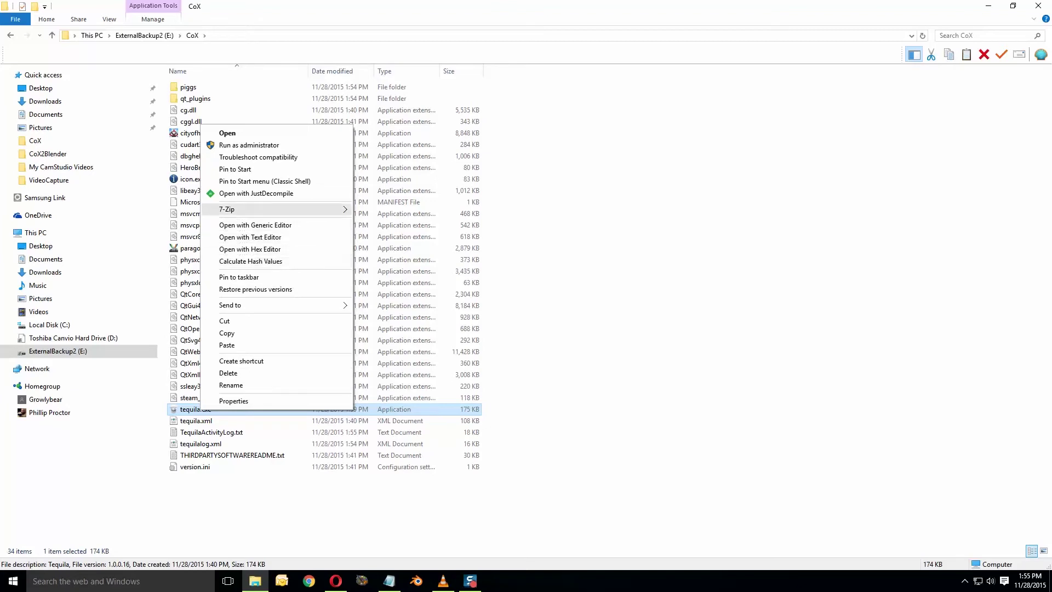
pyautogui.moveTo(247, 305)
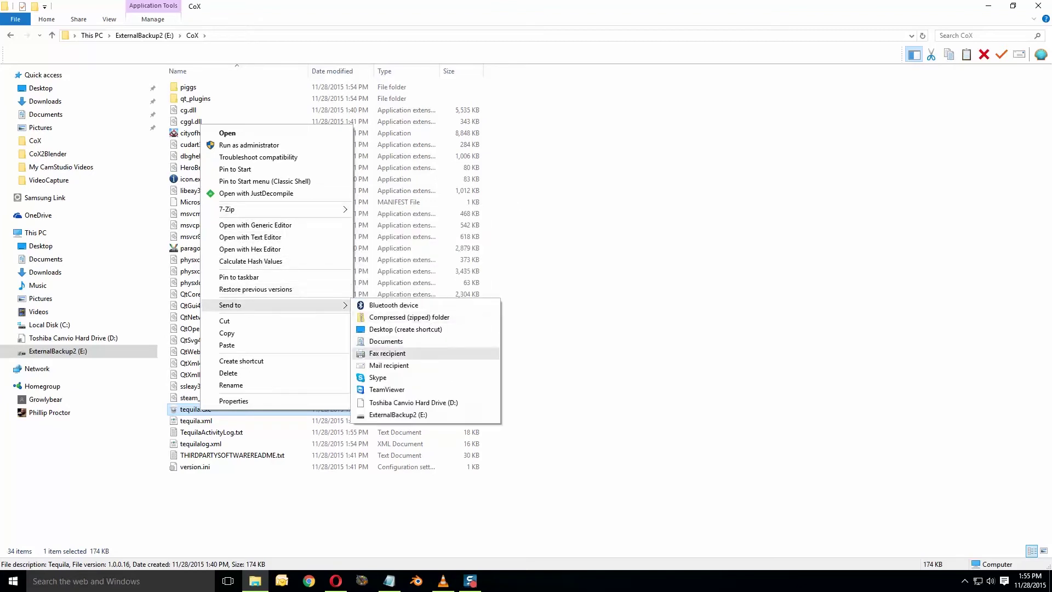
pyautogui.click(405, 329)
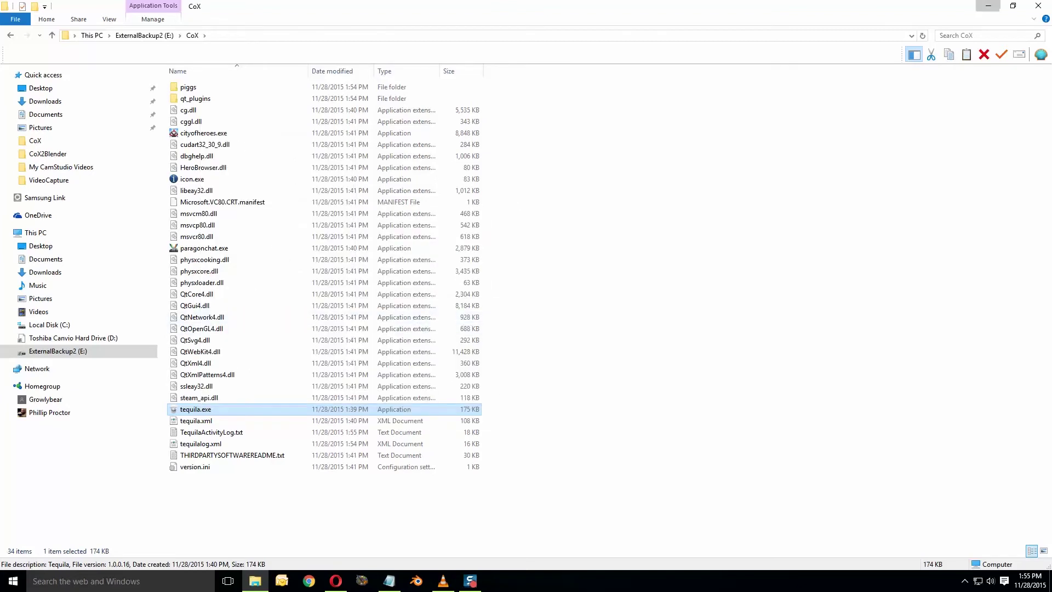
pyautogui.click(988, 5)
pyautogui.doubleClick(20, 22)
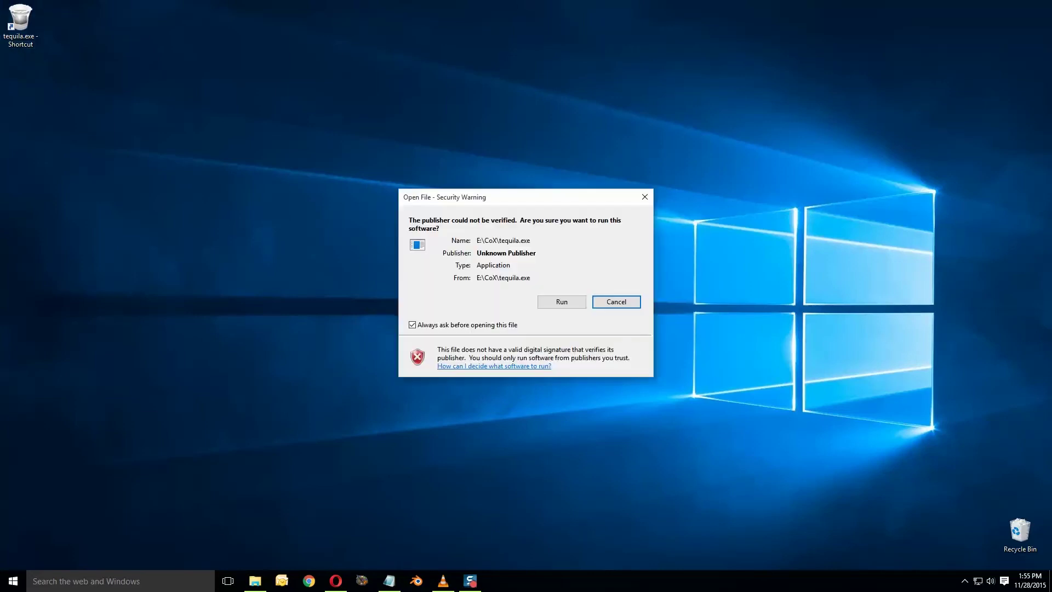
# - Untick 'Always ask before opening this file' and run tequila.exe
pyautogui.click(412, 325)
pyautogui.click(562, 301)
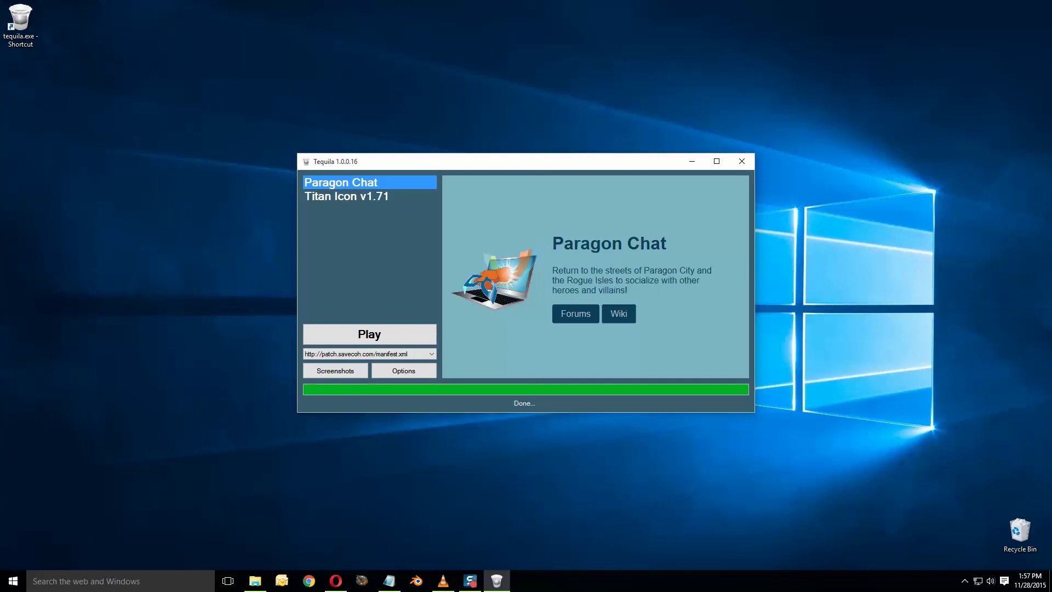
pyautogui.click(347, 196)
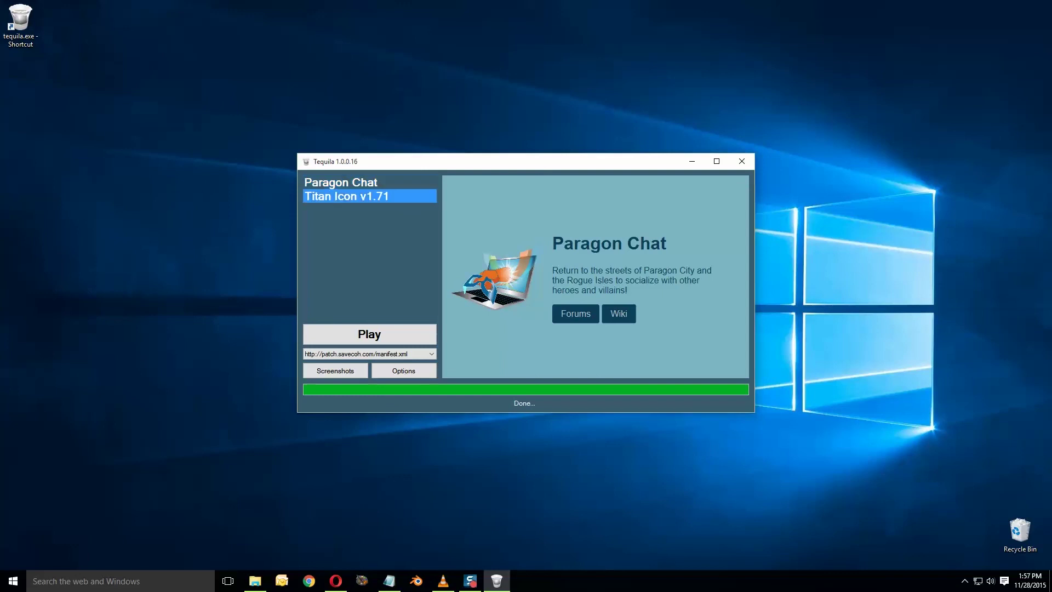
pyautogui.click(340, 182)
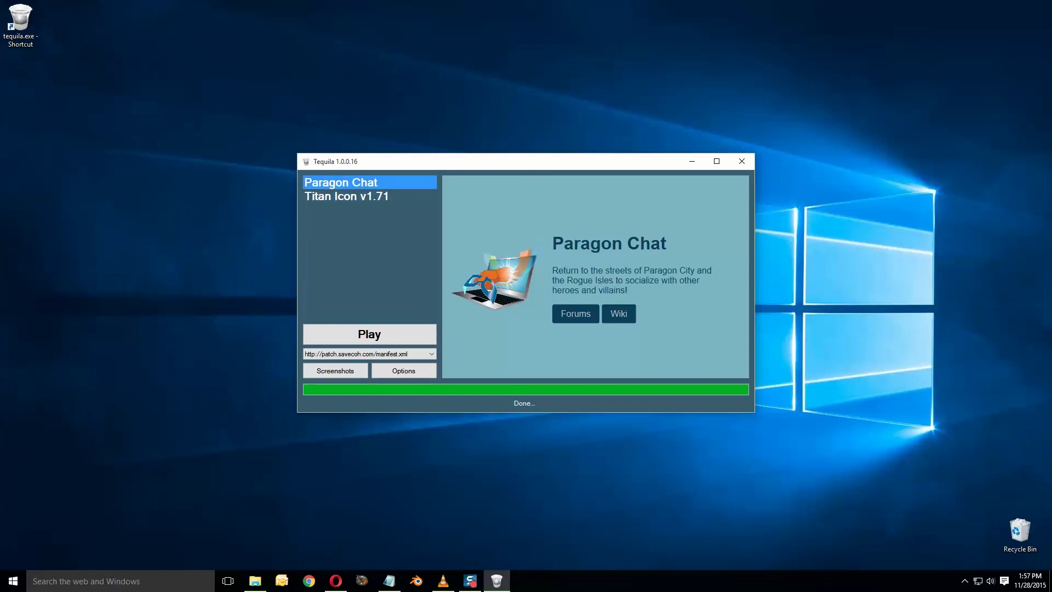
pyautogui.click(346, 196)
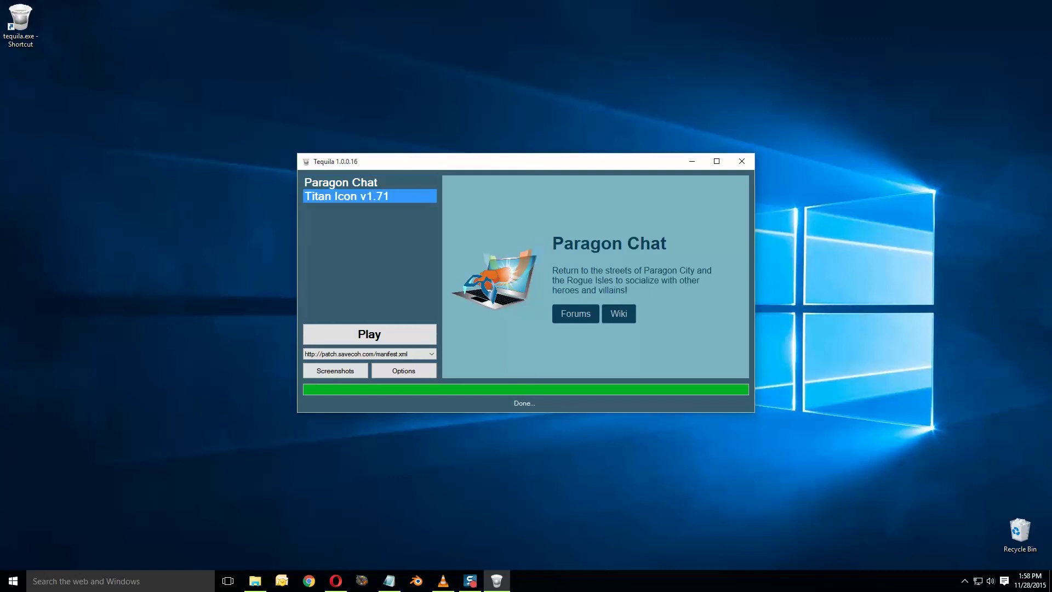